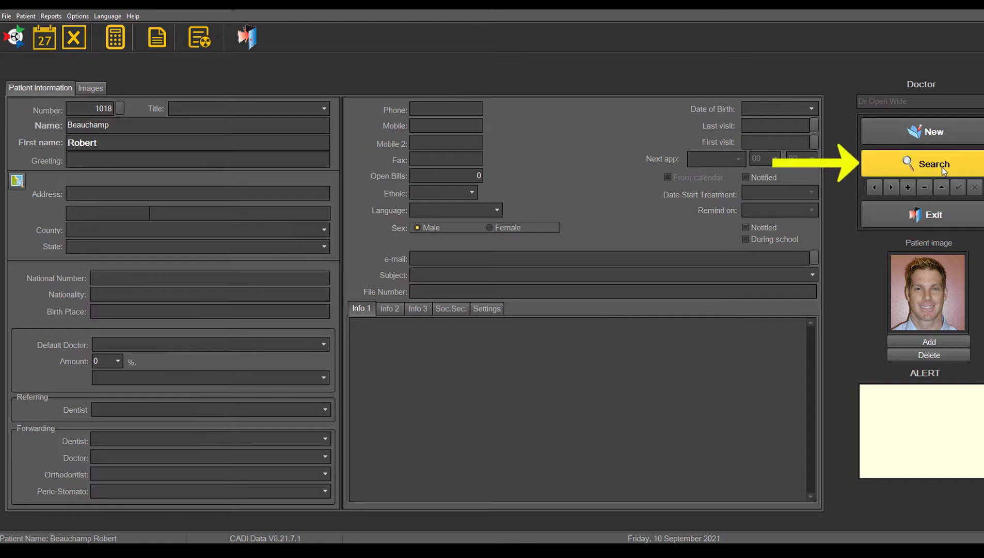
left_click(942, 167)
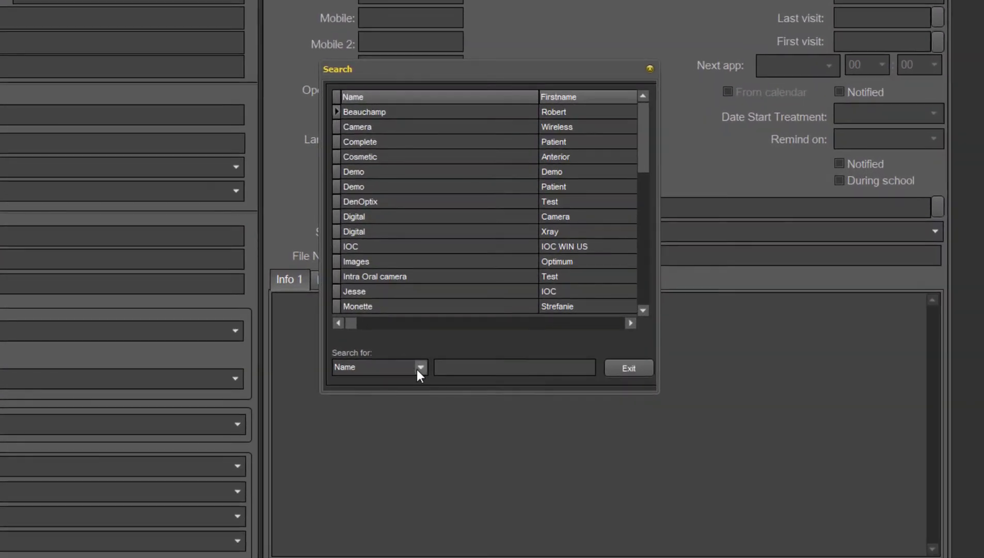
left_click(417, 368)
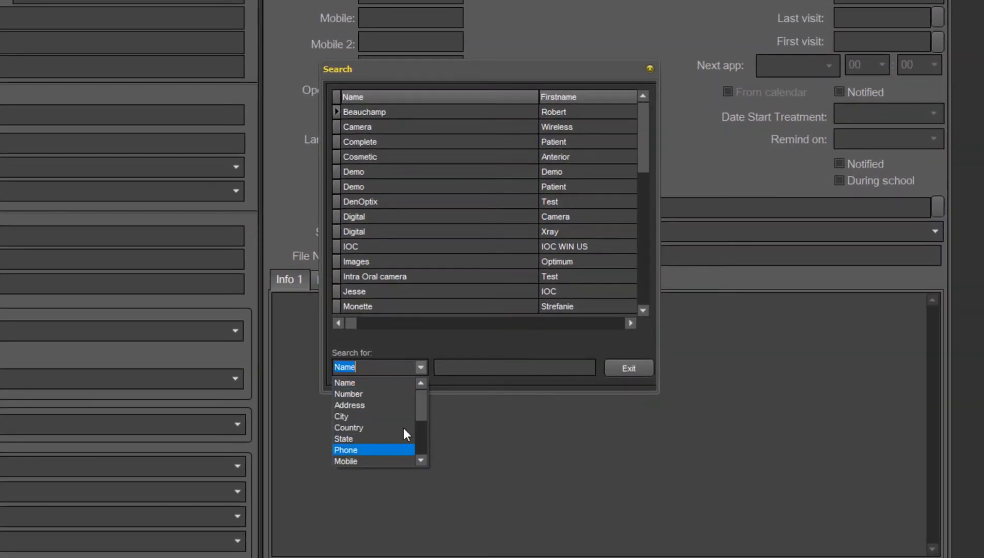
scroll(377, 423, "down", 5)
scroll(426, 407, "up", 3)
scroll(427, 394, "up", 3)
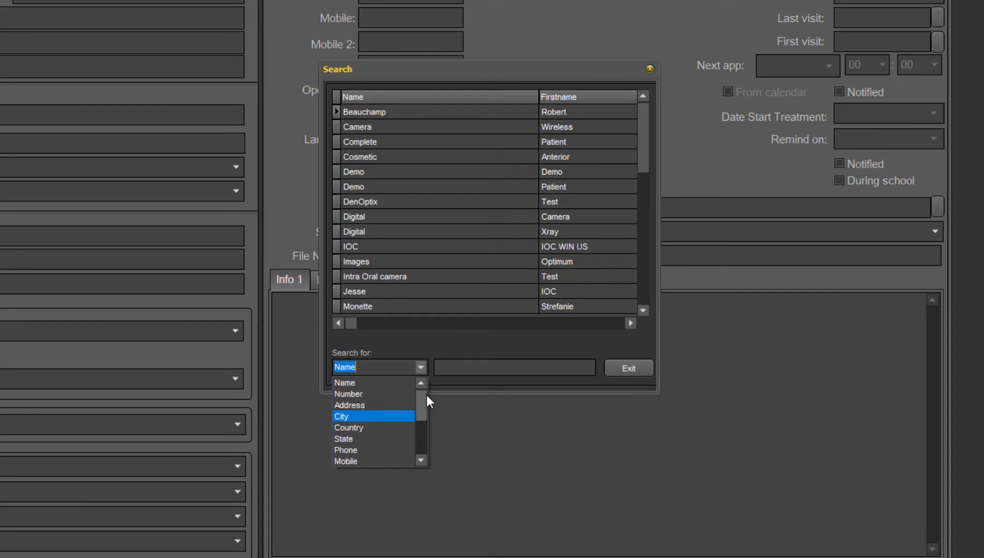
left_click(388, 381)
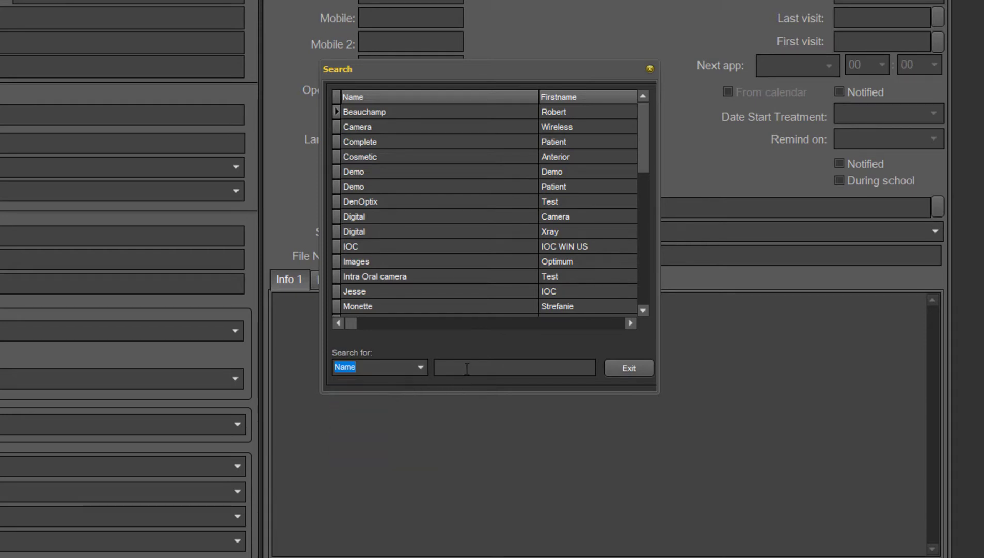
left_click(466, 369)
type("beau")
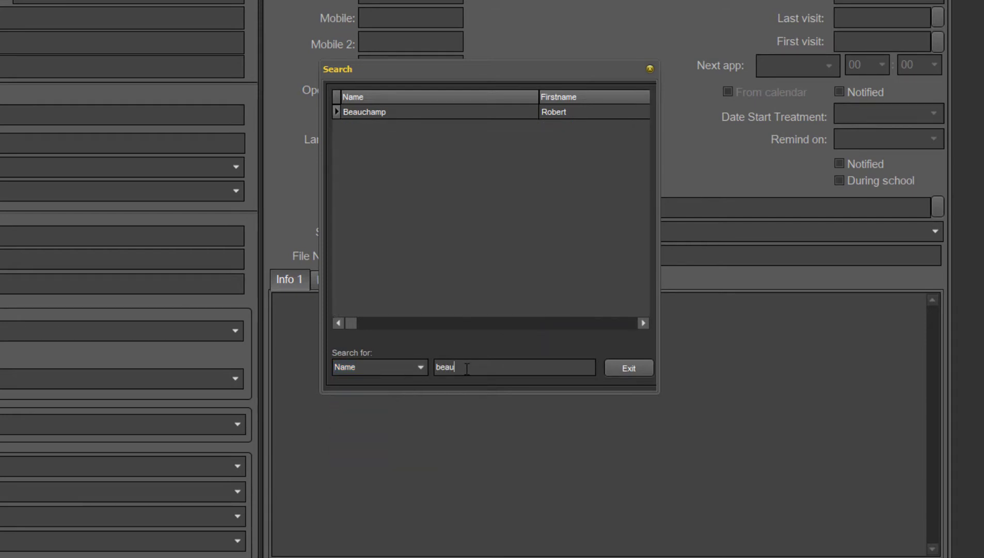
type("champ")
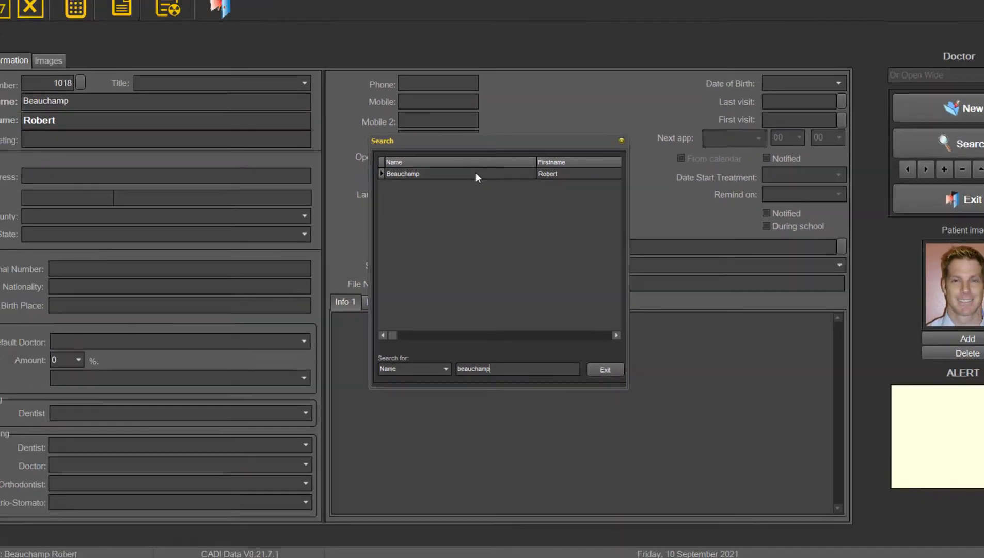
double_click(476, 176)
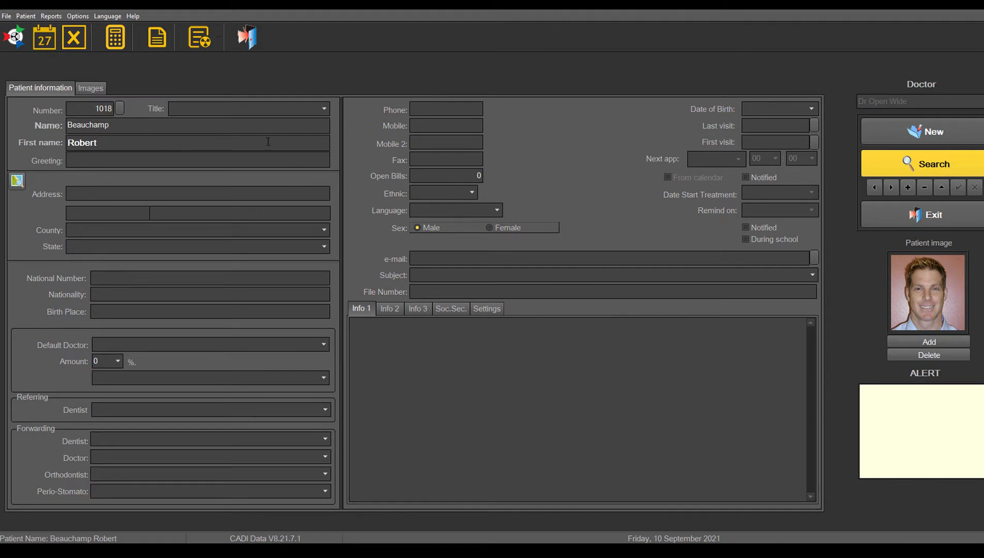
left_click(93, 90)
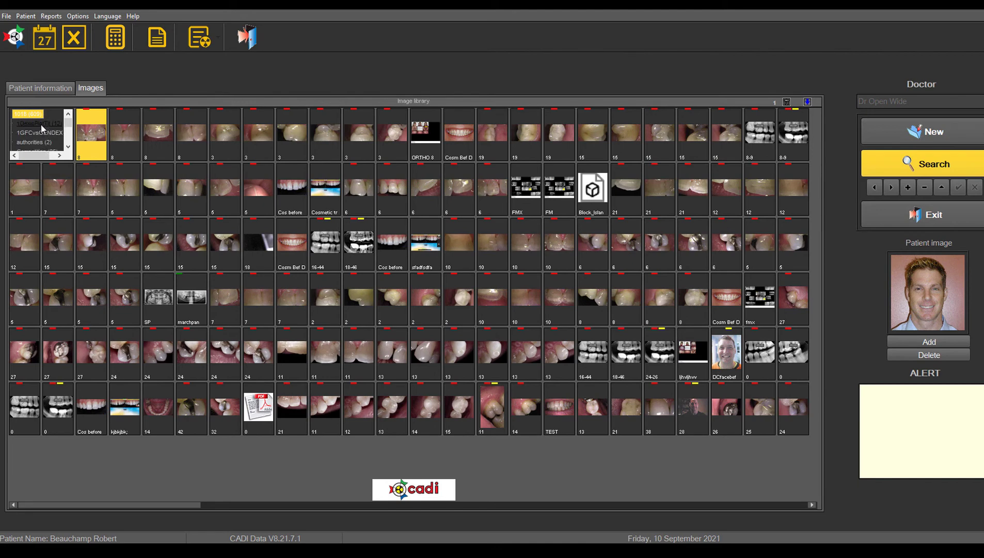
Step: Filter the library by subfolder, from 1DexisPlatTit through to authorities (2)
left_click(40, 123)
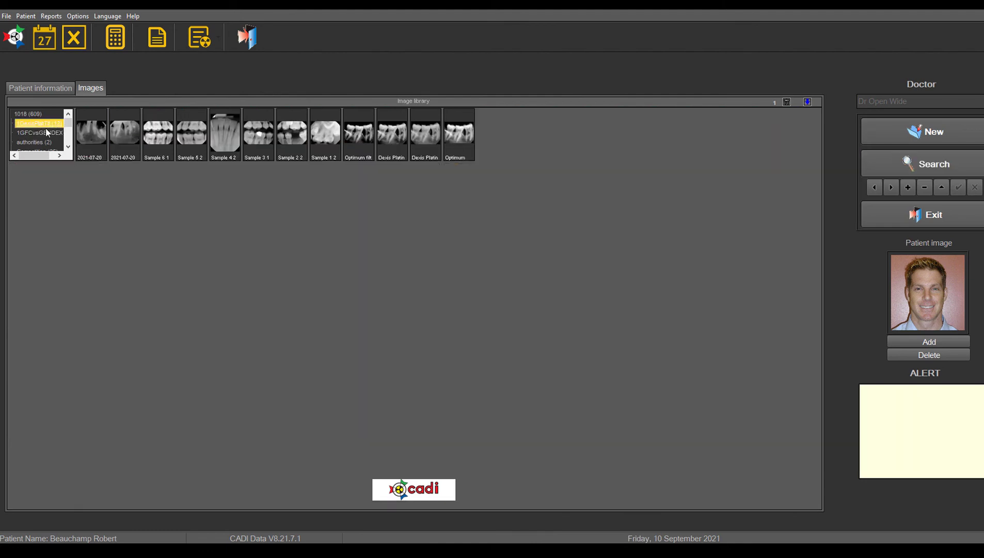
left_click(38, 132)
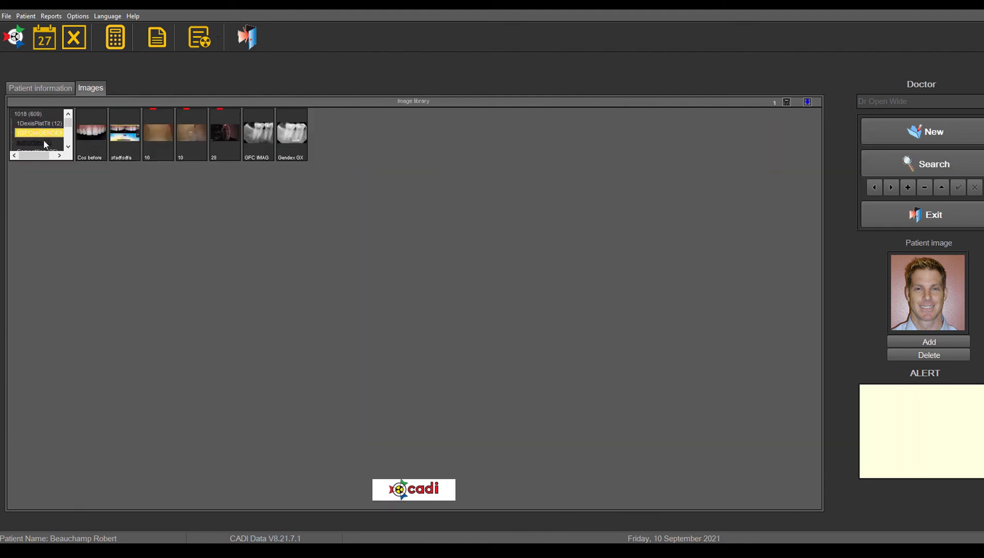
left_click(37, 143)
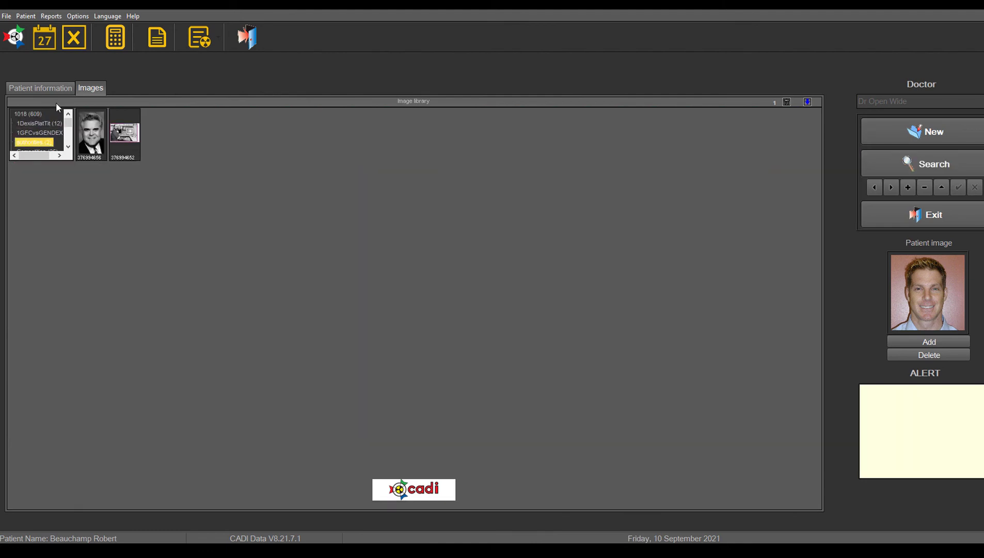